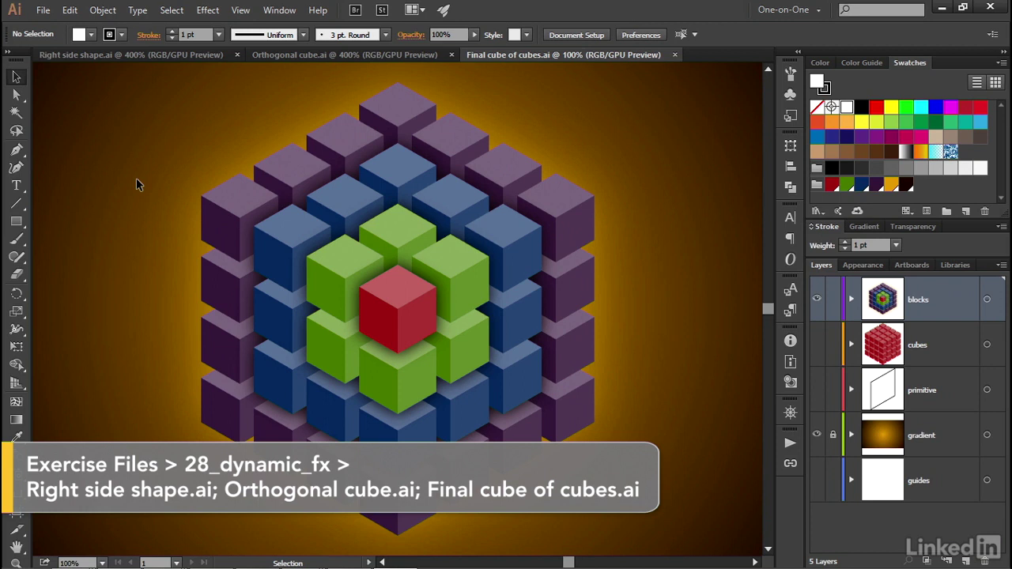
Switch to the Right side shape.ai document and load Cube swatches.ai from the 28_dynamic_fx folder as a swatch library.
{"action": "key", "text": "ctrl+Tab"}
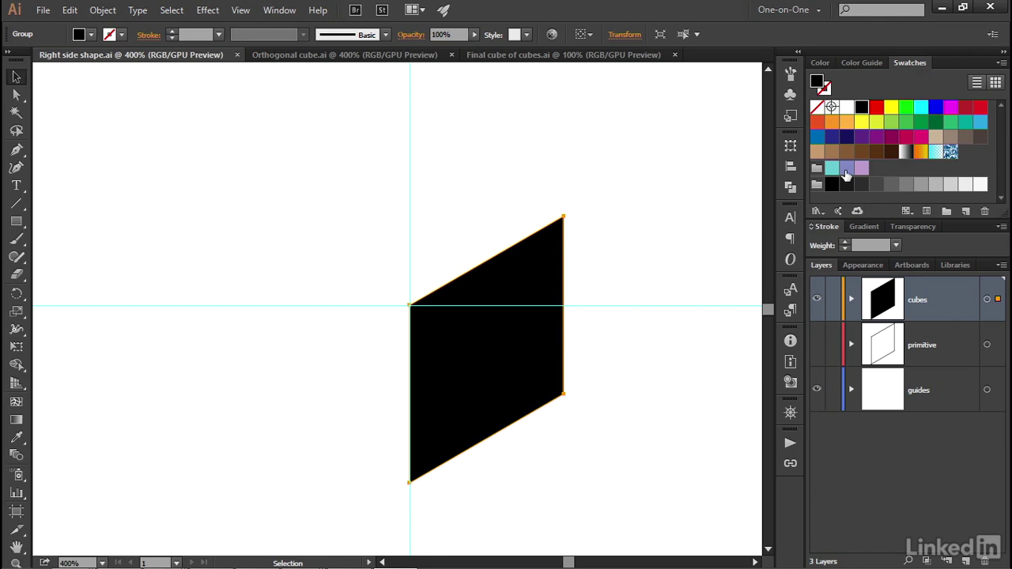
{"action": "left_click", "coordinate": [819, 212]}
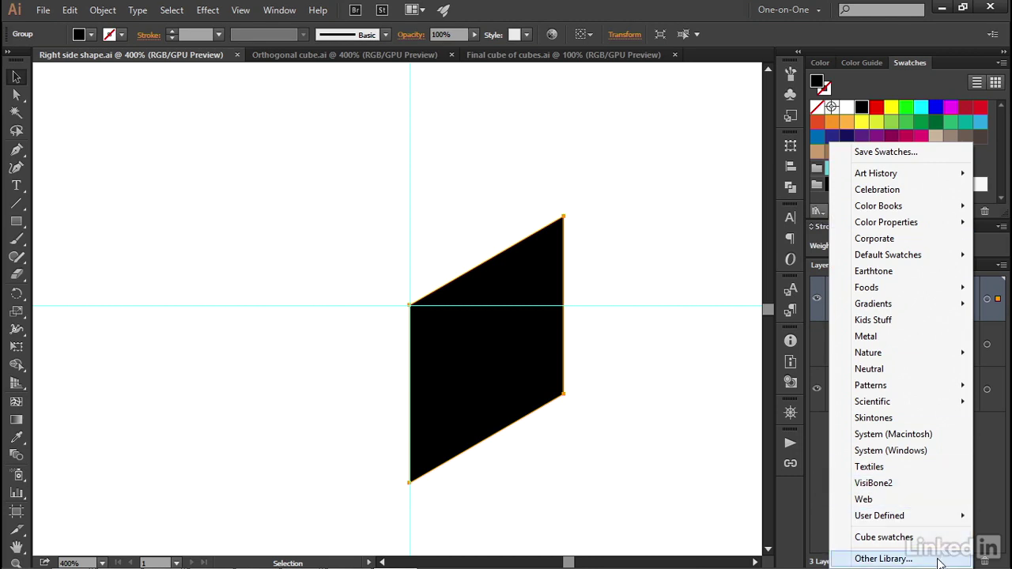
{"action": "left_click", "coordinate": [882, 558]}
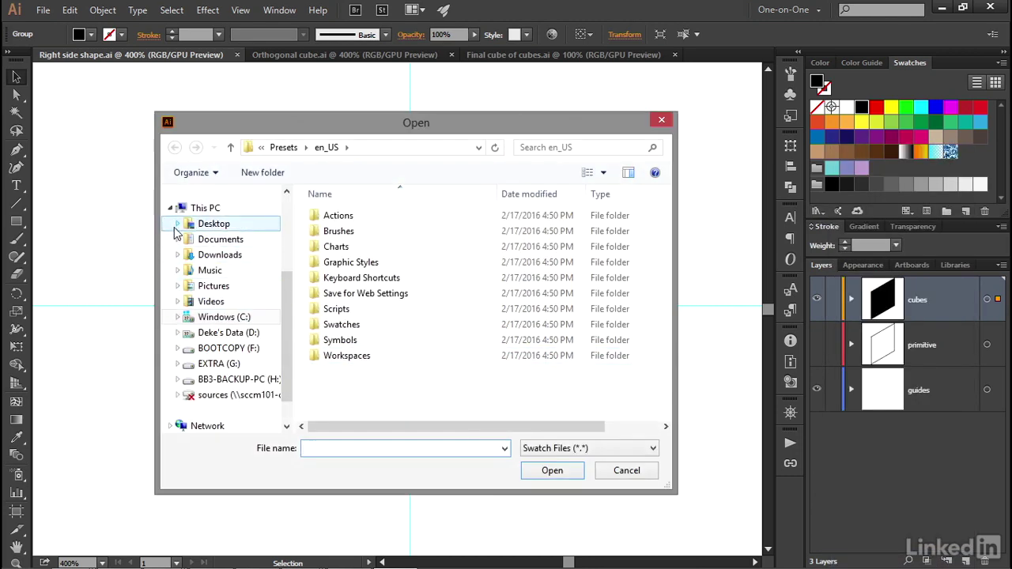
{"action": "left_click", "coordinate": [177, 223]}
{"action": "left_click", "coordinate": [184, 237]}
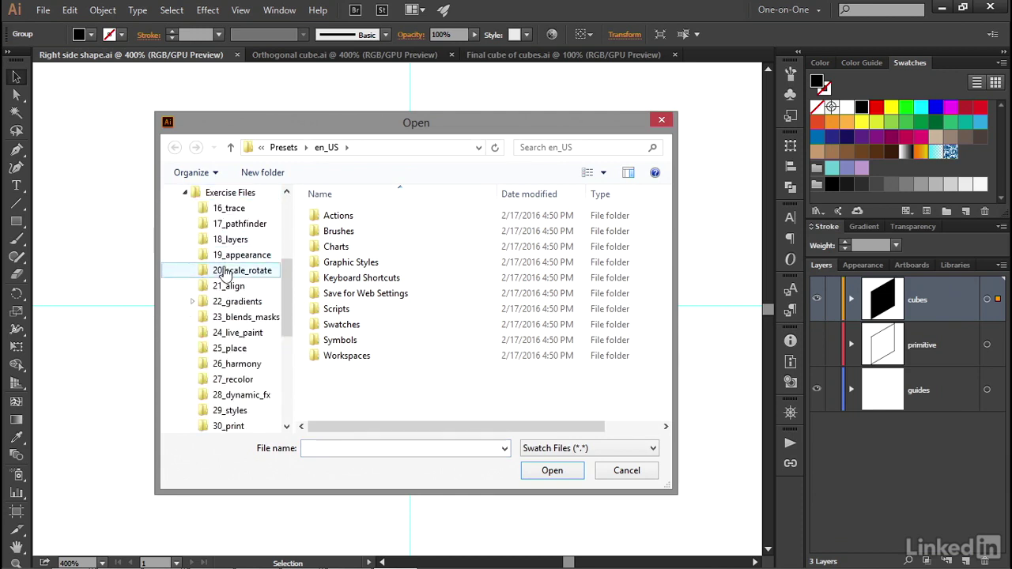
{"action": "left_click", "coordinate": [256, 403]}
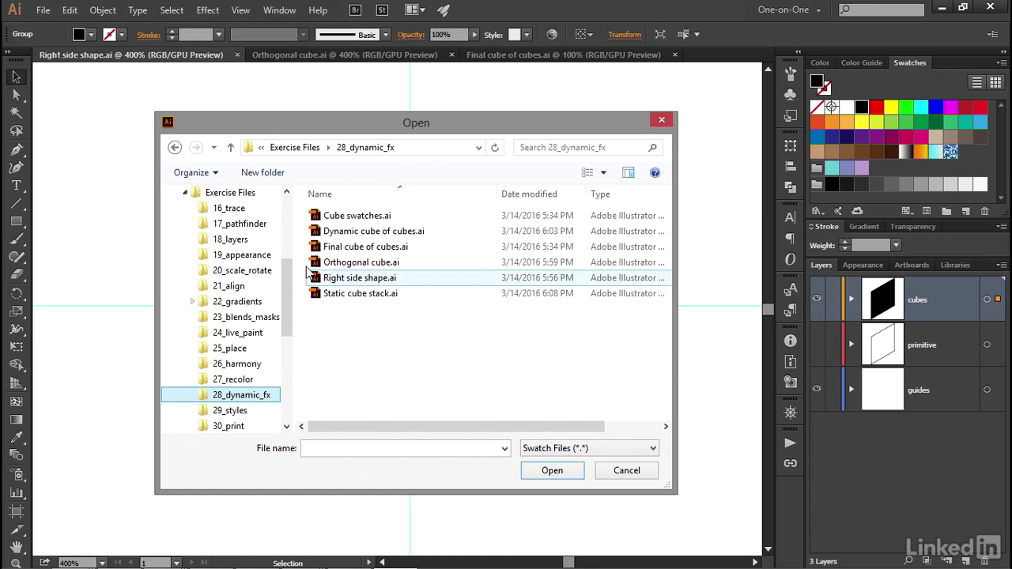
{"action": "left_click", "coordinate": [340, 215]}
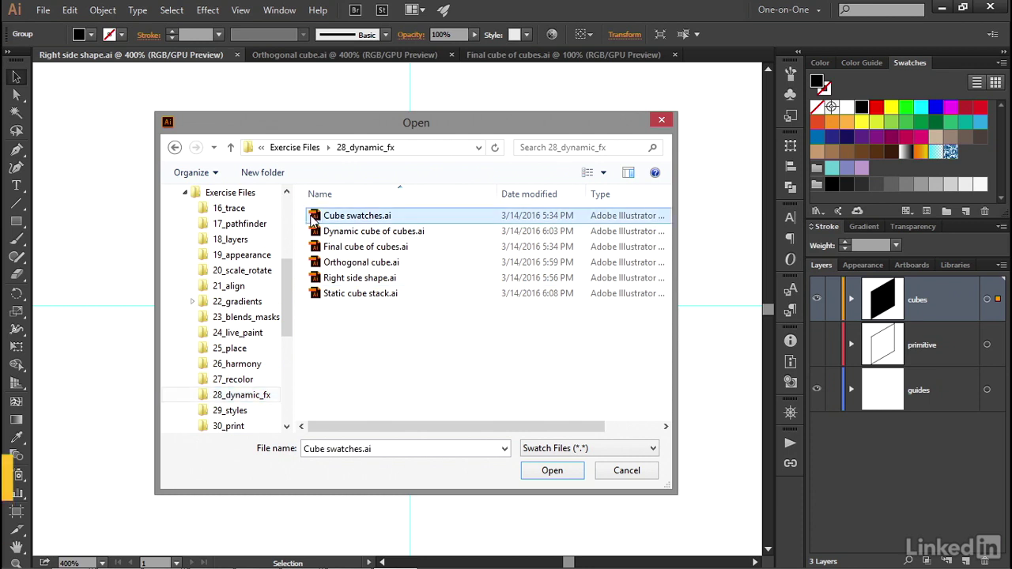
{"action": "left_click", "coordinate": [538, 471]}
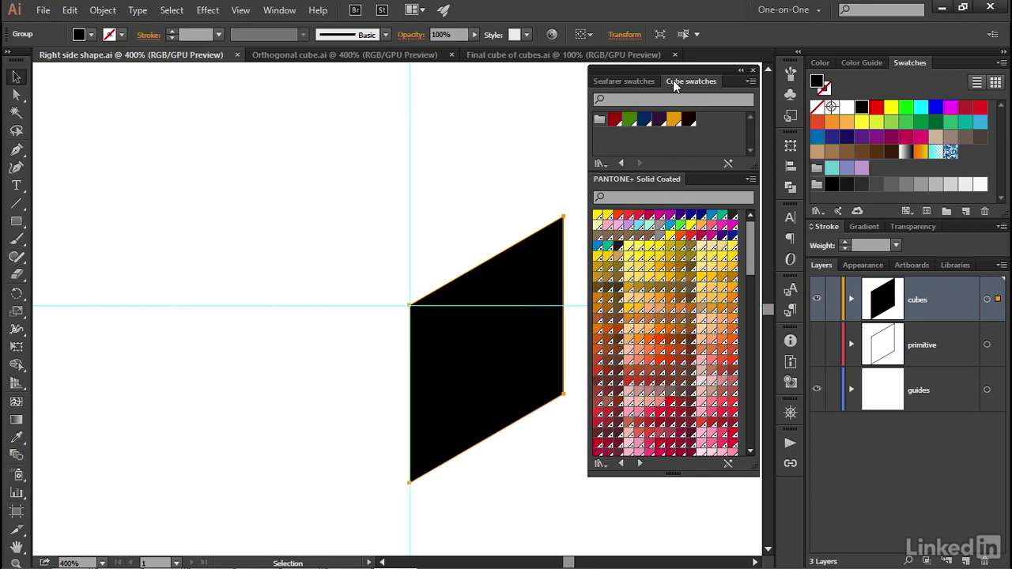
Add the Cube swatches color group to the document swatches and delete the existing teal, blue and lilac color group.
{"action": "left_click", "coordinate": [599, 120]}
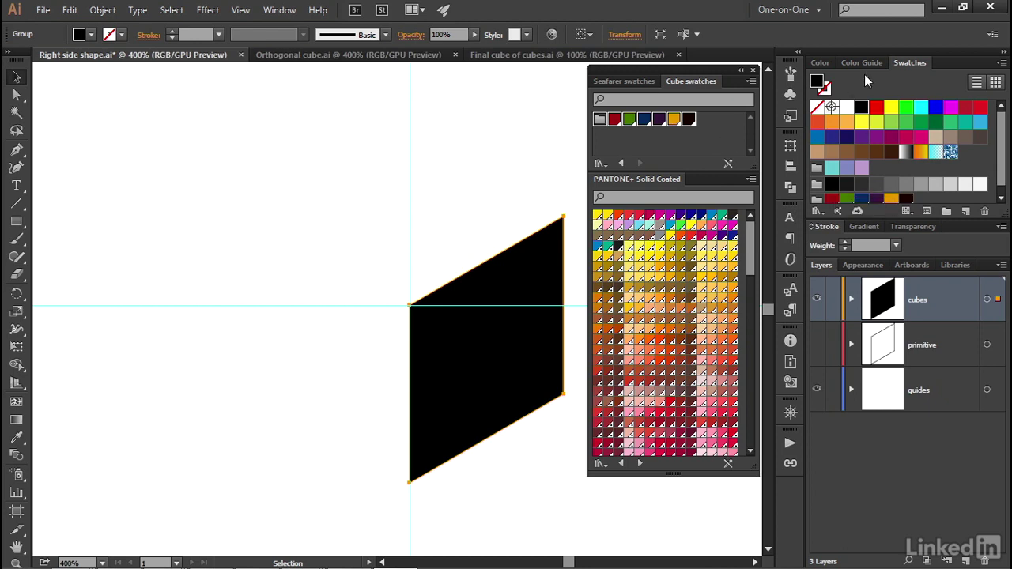
{"action": "left_click", "coordinate": [751, 71]}
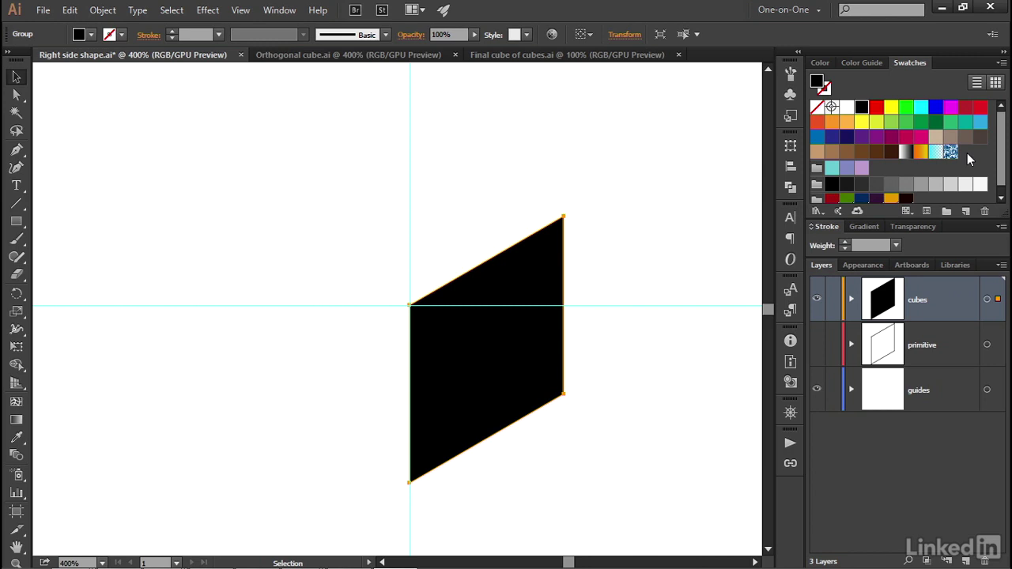
{"action": "left_click", "coordinate": [818, 168]}
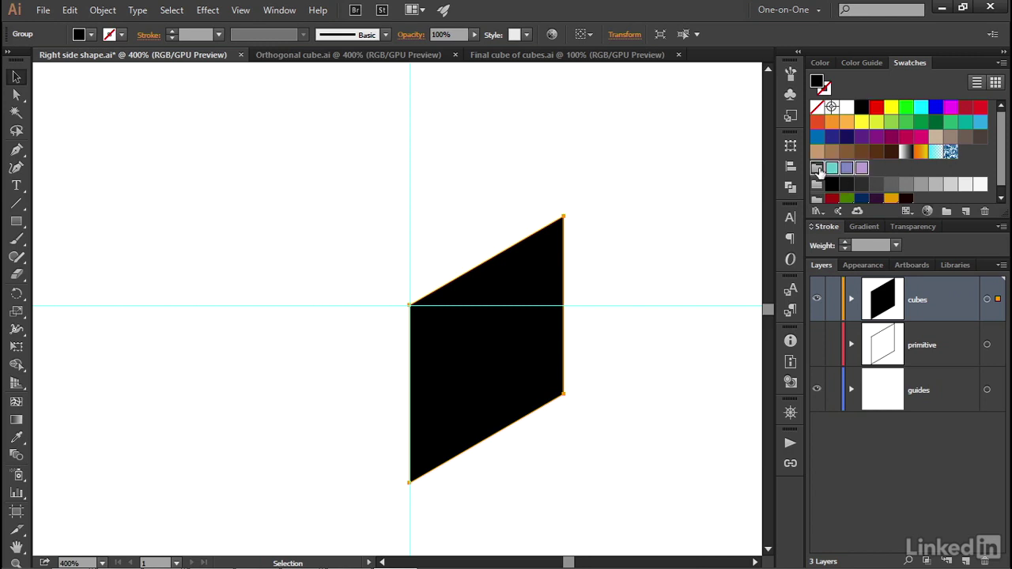
{"action": "left_click", "coordinate": [984, 212]}
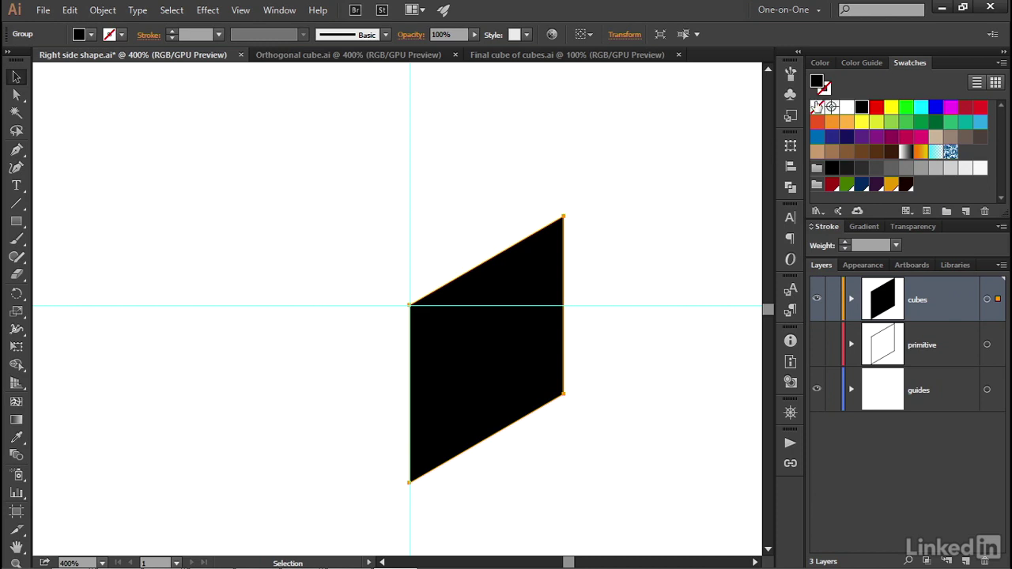
Fill the parallelogram with the dark red cube swatch and move its path out of the nested groups directly into the cubes layer.
{"action": "left_click", "coordinate": [831, 185]}
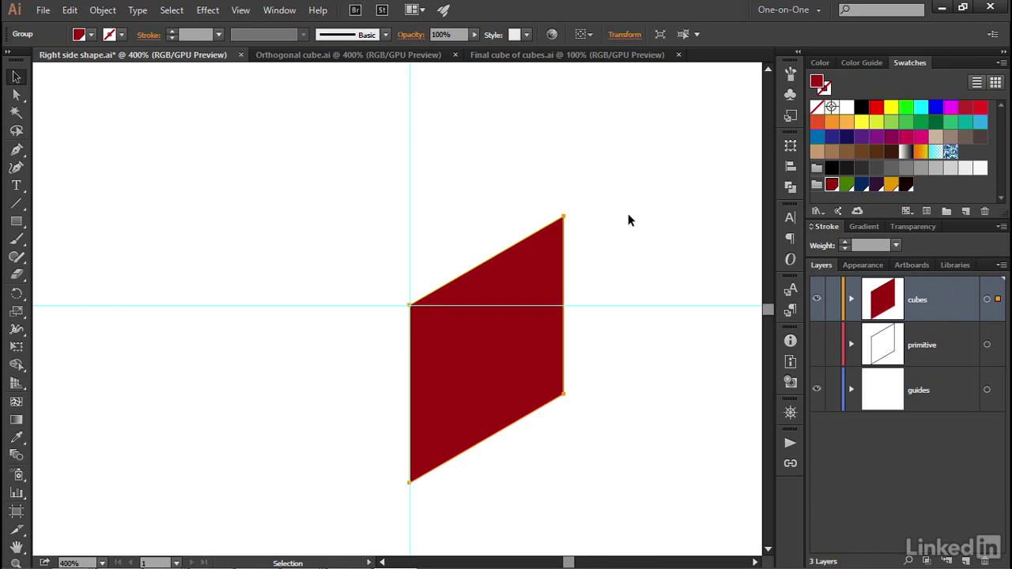
{"action": "left_click", "coordinate": [851, 300]}
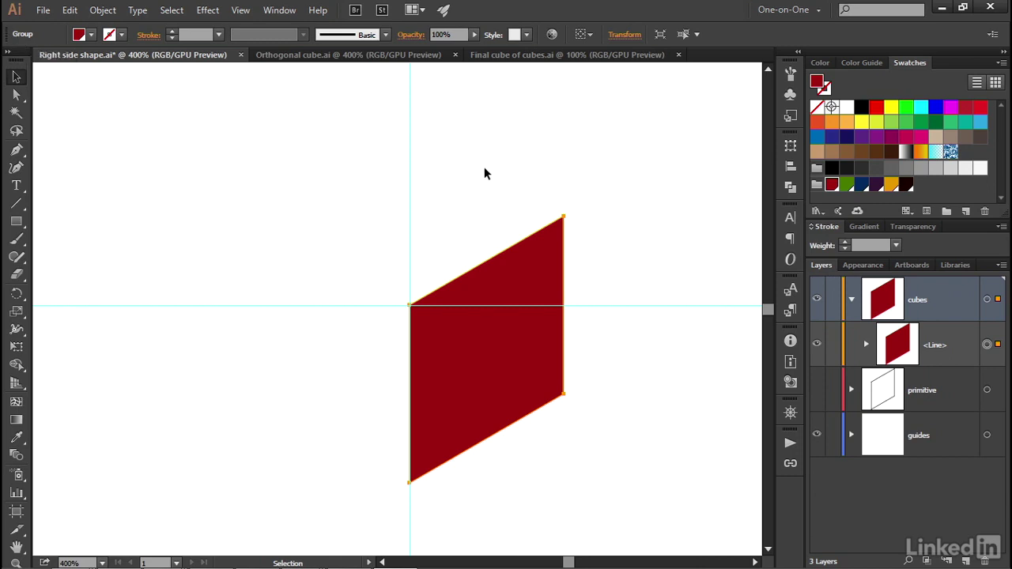
{"action": "left_click", "coordinate": [865, 343]}
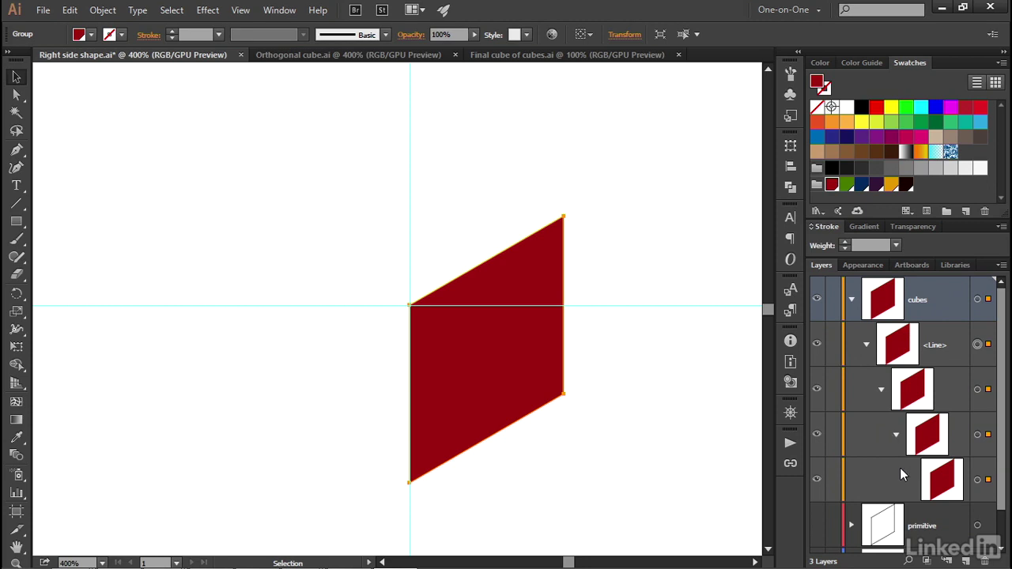
{"action": "left_click", "coordinate": [945, 486]}
{"action": "left_click_drag", "start_coordinate": [945, 486], "coordinate": [918, 311]}
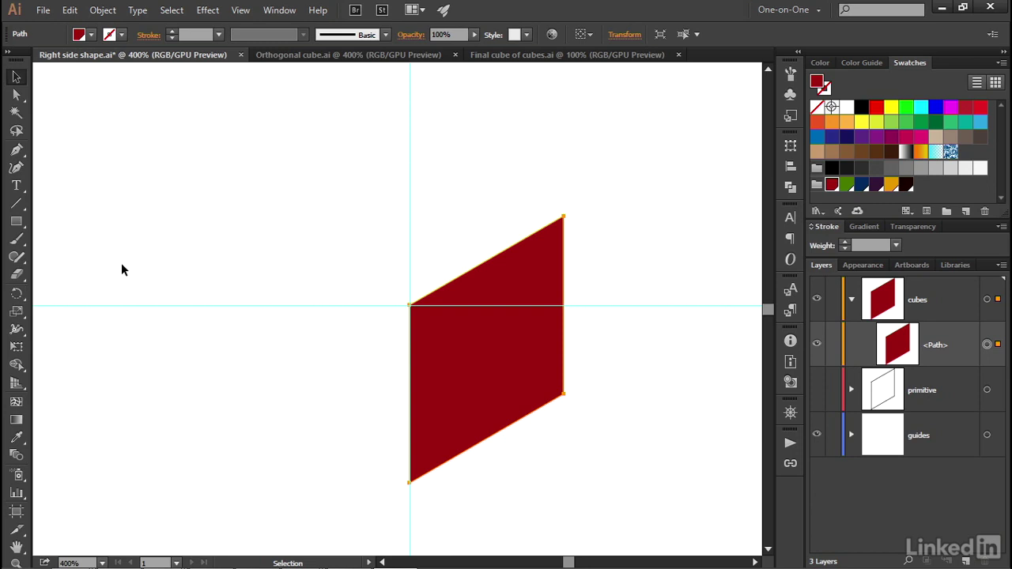
Rotate a copy of the parallelogram by 360°/3 (120°) about its upper-left anchor point, and repeat the transformation for the third cube face.
{"action": "left_click", "coordinate": [17, 295]}
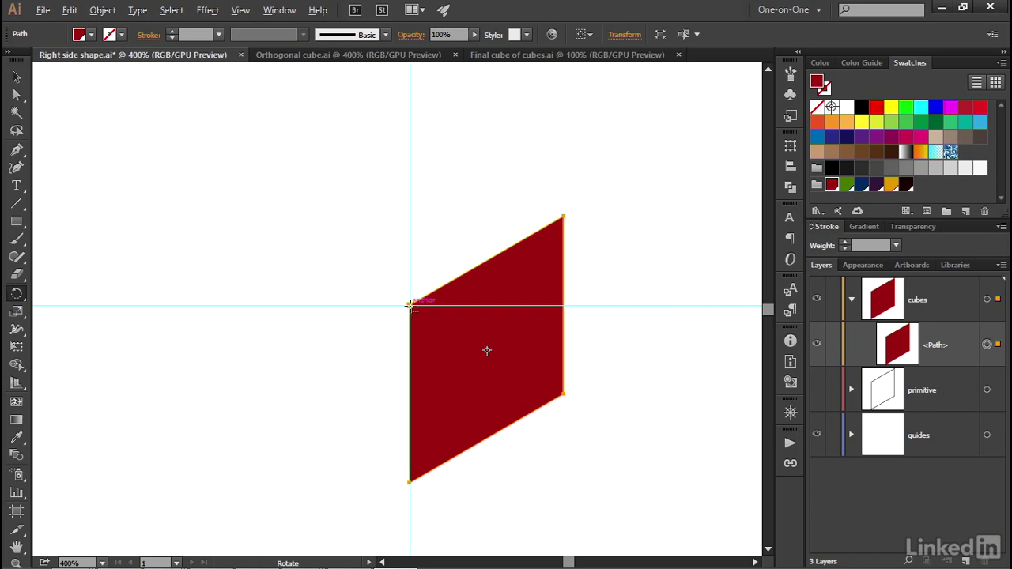
{"action": "left_click", "coordinate": [409, 306], "text": "alt"}
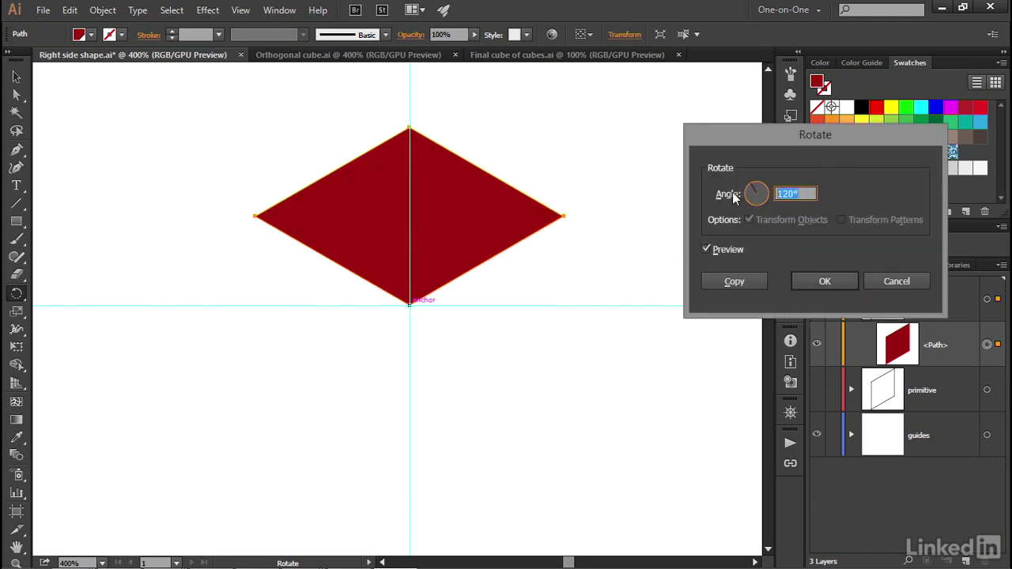
{"action": "type", "text": "360"}
{"action": "key", "text": "Tab"}
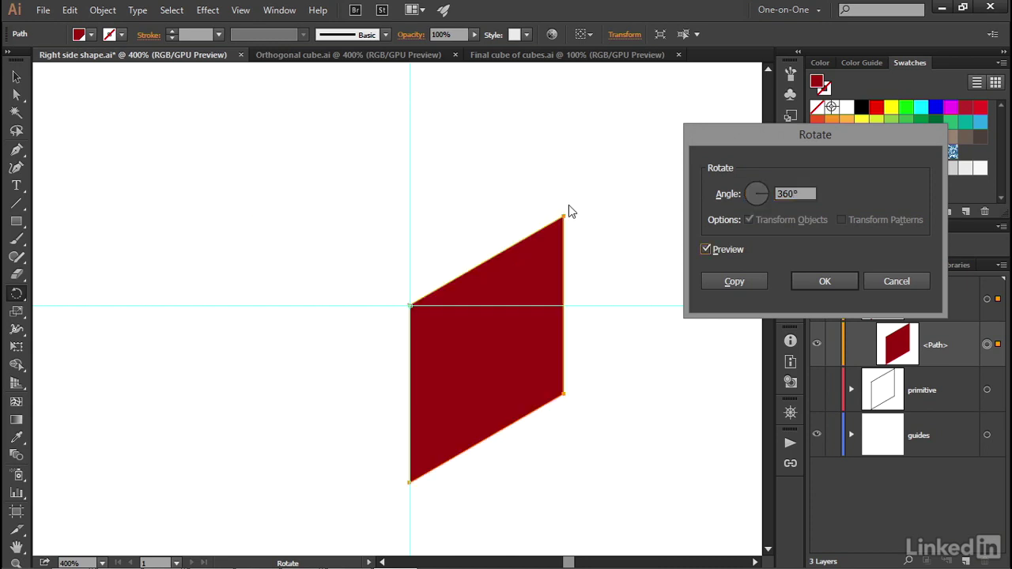
{"action": "left_click", "coordinate": [809, 193]}
{"action": "type", "text": "120"}
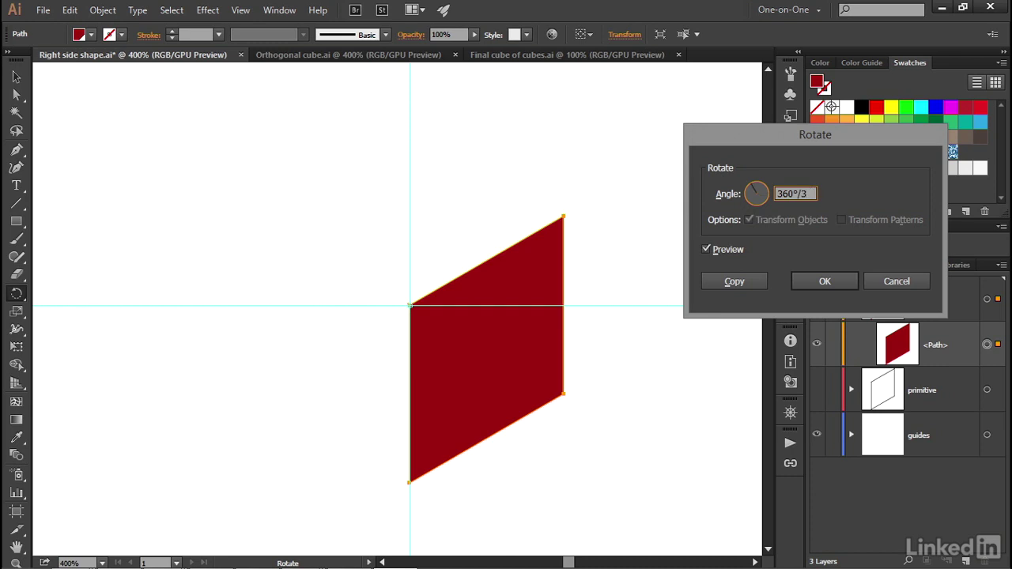
{"action": "key", "text": "Tab"}
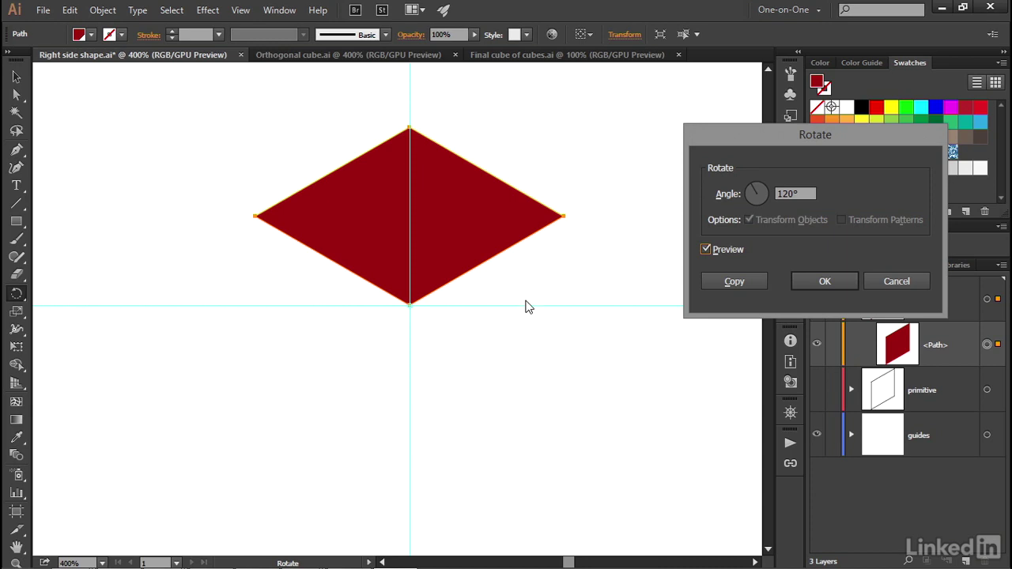
{"action": "left_click", "coordinate": [710, 281]}
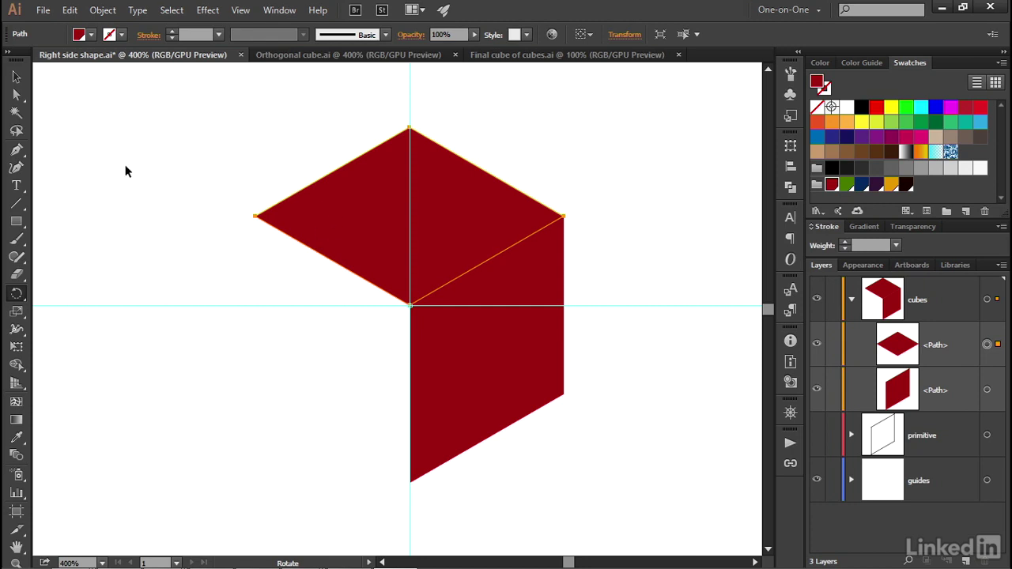
{"action": "key", "text": "ctrl+d"}
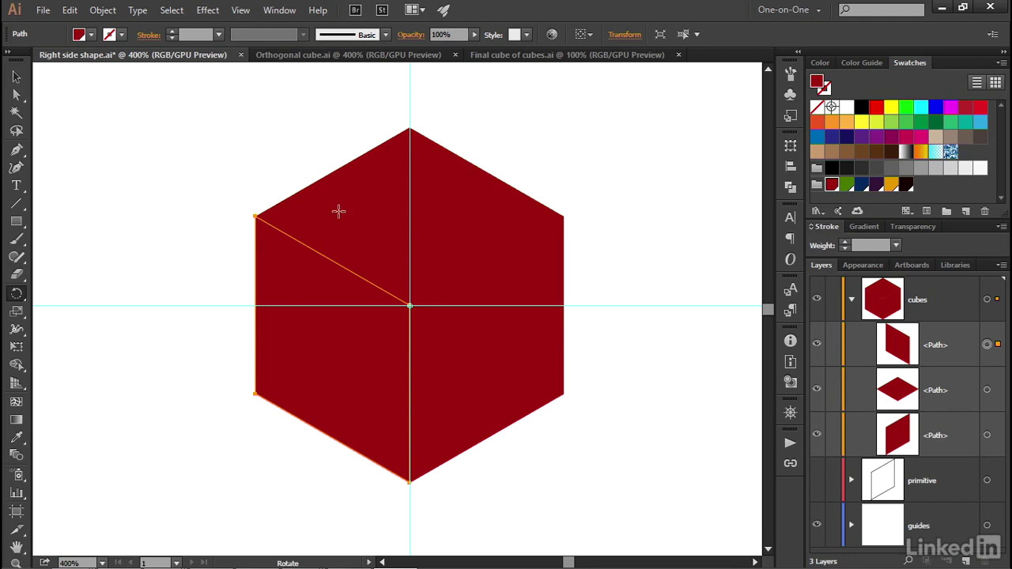
Set the fill tint of the cube's top face to 65% of the dark red swatch.
{"action": "key", "text": "v"}
{"action": "left_click", "coordinate": [367, 250], "text": "shift"}
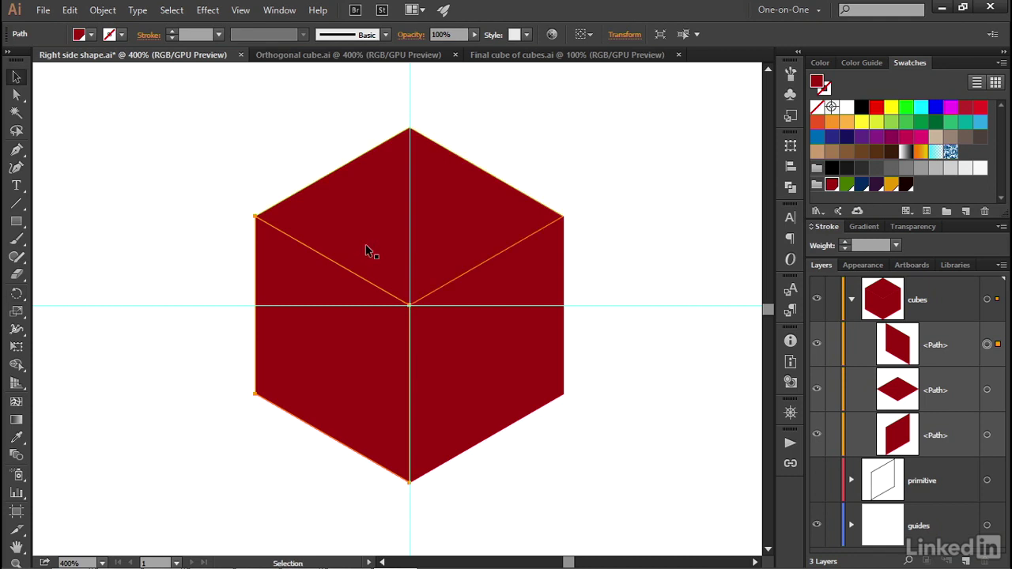
{"action": "left_click", "coordinate": [361, 228]}
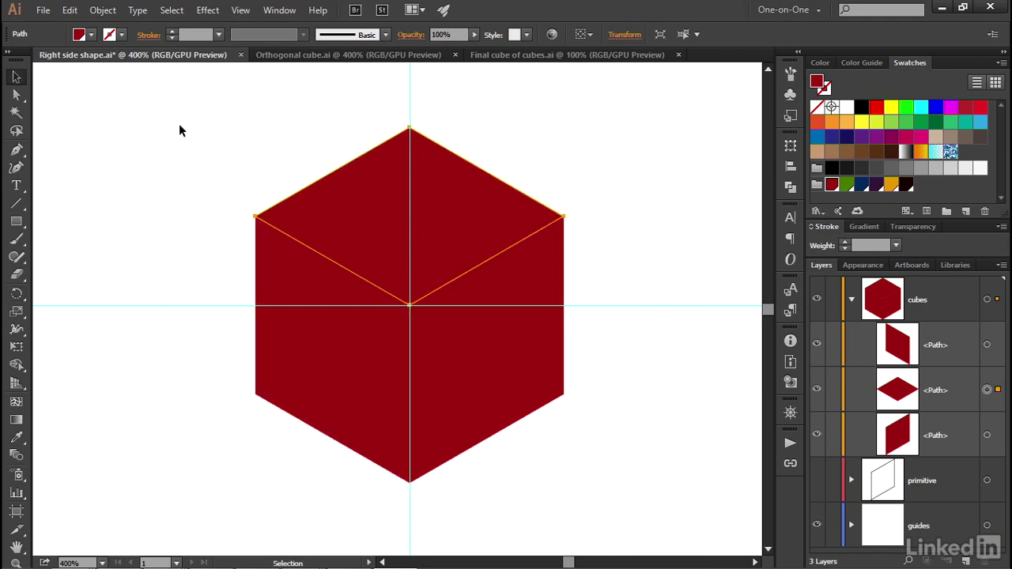
{"action": "left_click", "coordinate": [91, 35]}
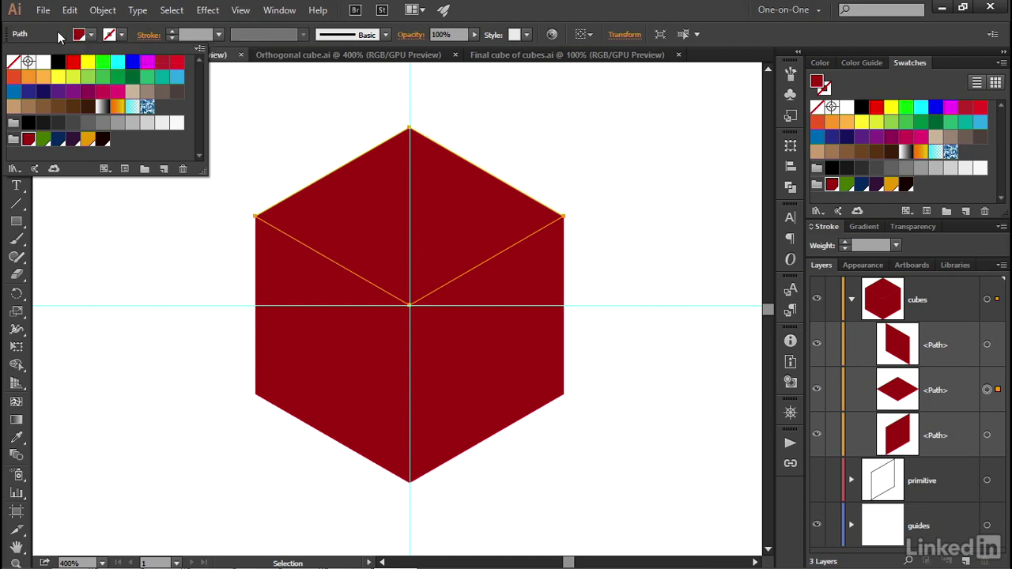
{"action": "left_click", "coordinate": [58, 33]}
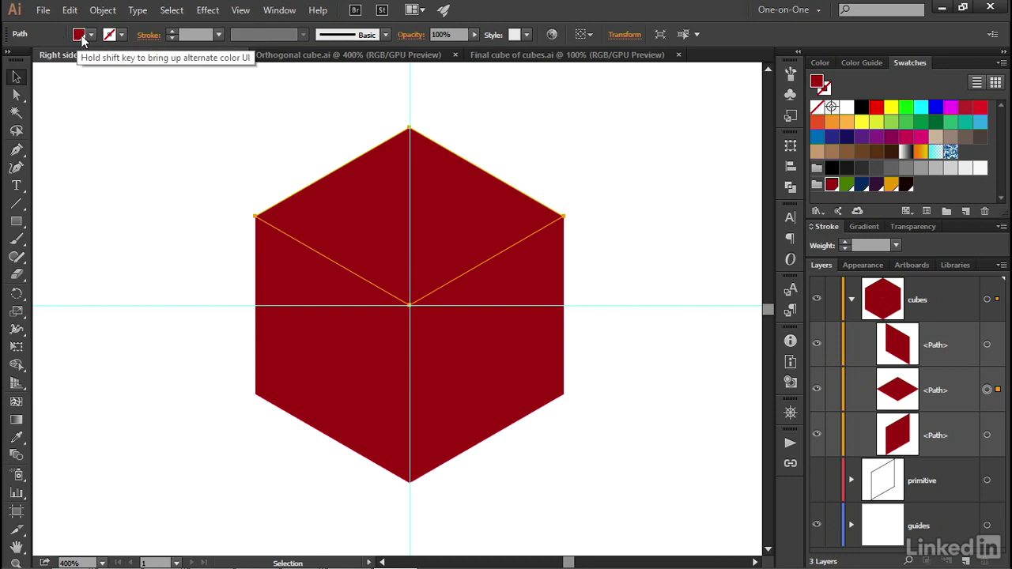
{"action": "left_click", "coordinate": [83, 38]}
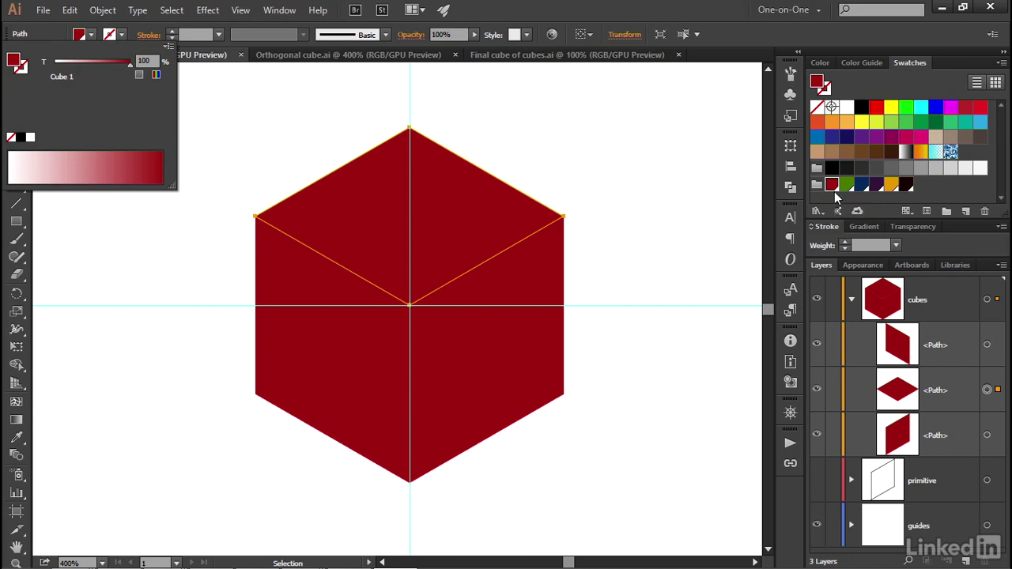
{"action": "left_click", "coordinate": [143, 60]}
{"action": "type", "text": "65"}
{"action": "key", "text": "Return"}
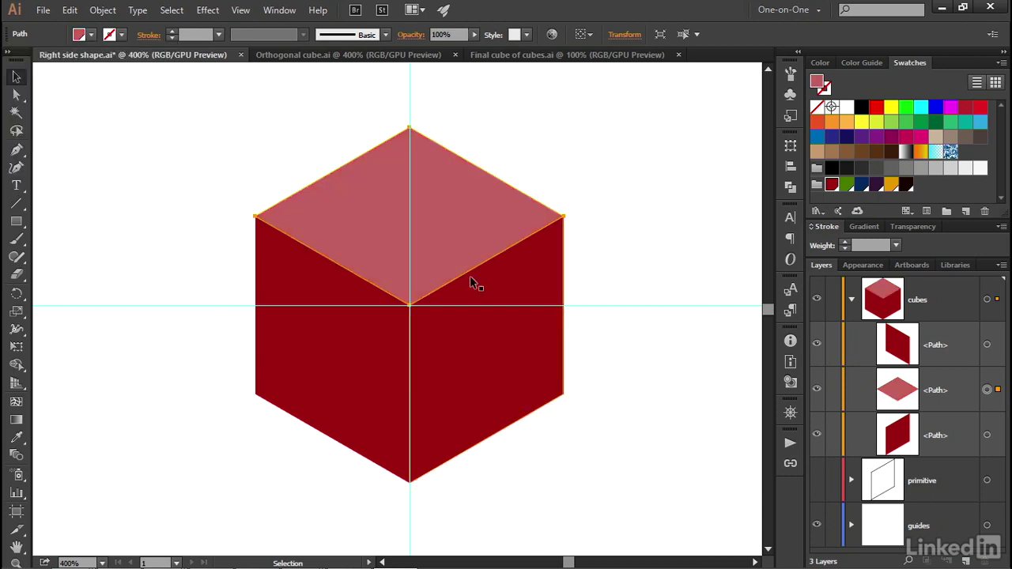
Set the fill tint of the cube's right face to 85%, deselect it, and hide the guides layer.
{"action": "left_click", "coordinate": [487, 285]}
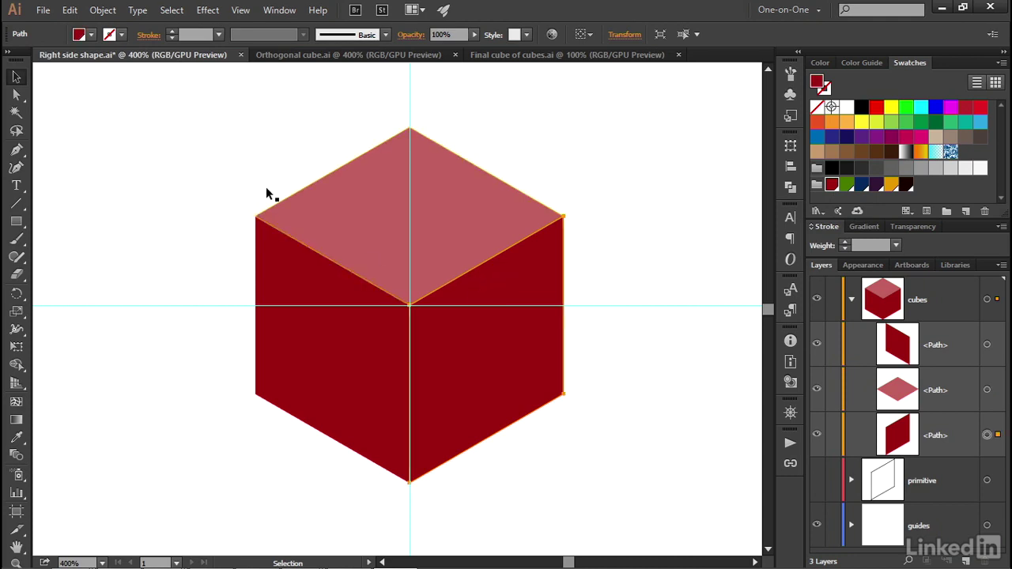
{"action": "left_click", "coordinate": [77, 36]}
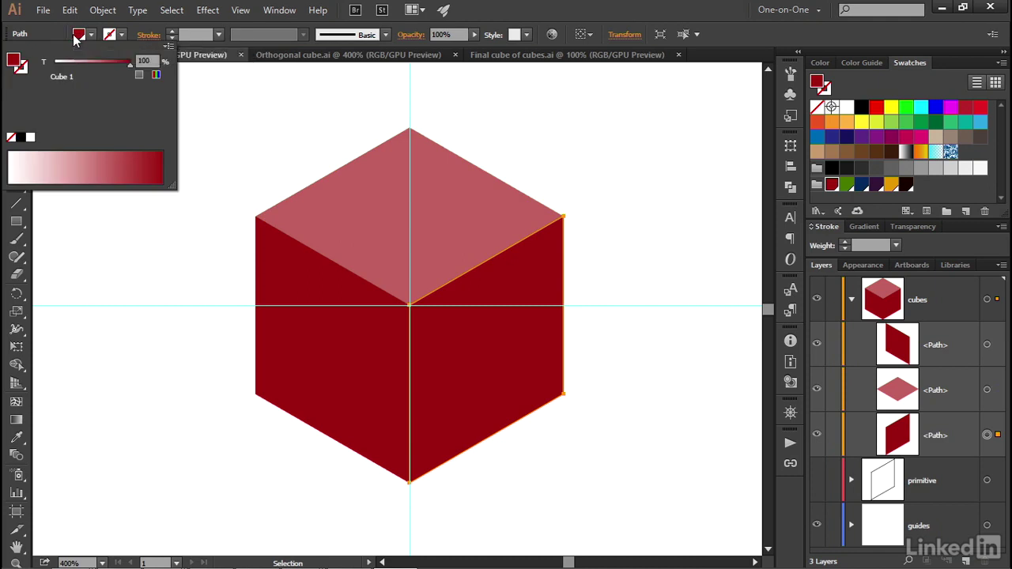
{"action": "left_click", "coordinate": [146, 61]}
{"action": "double_click", "coordinate": [147, 61]}
{"action": "type", "text": "85"}
{"action": "key", "text": "Return"}
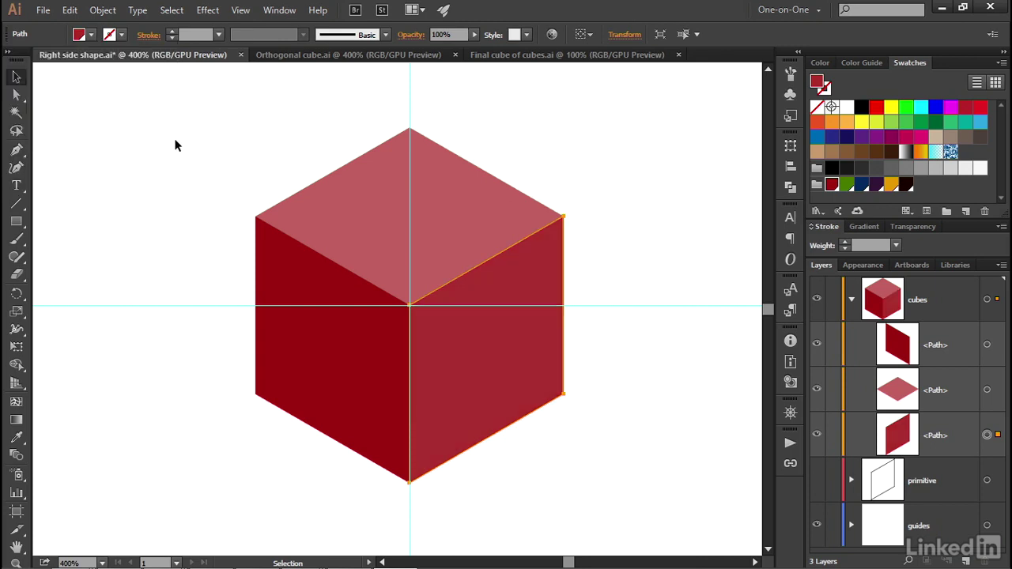
{"action": "left_click", "coordinate": [560, 196]}
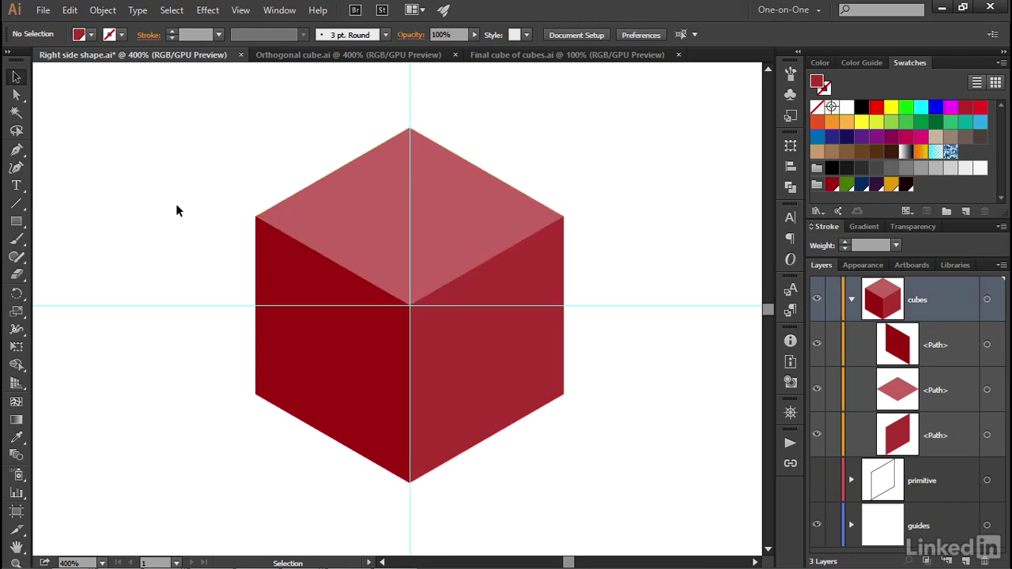
{"action": "left_click", "coordinate": [817, 527]}
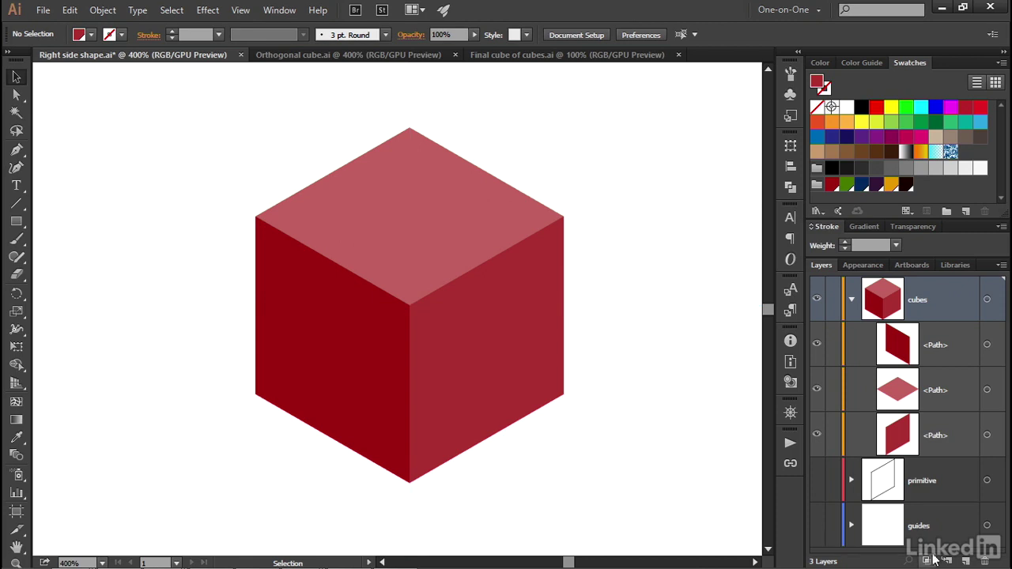